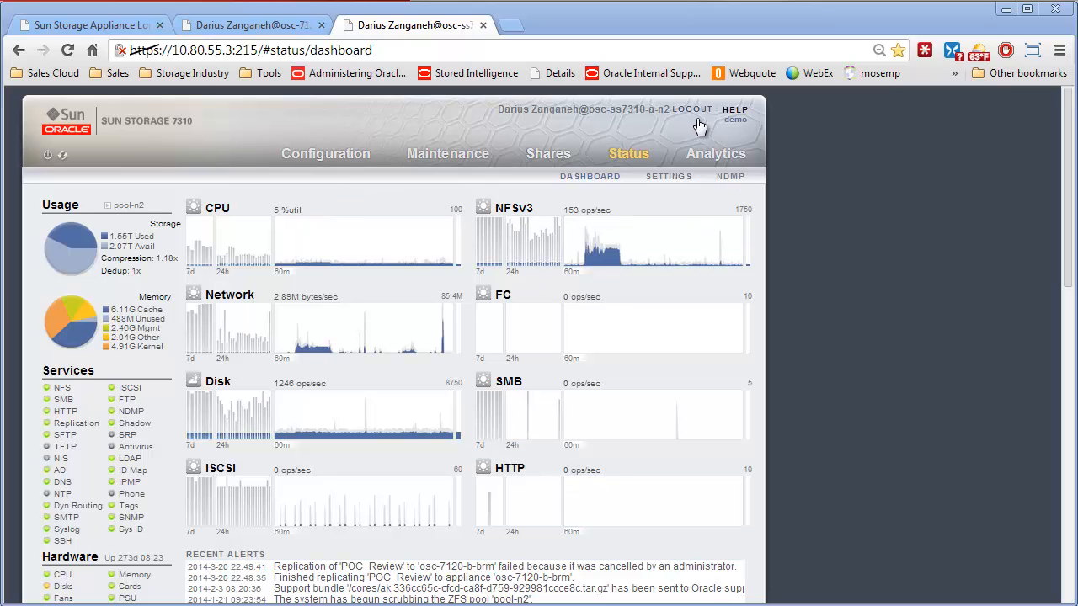
Step: Open the appliance help wiki, search it for "replication" and open the Shares:Projects:Replication article
{"action": "left_click", "coordinate": [731, 111]}
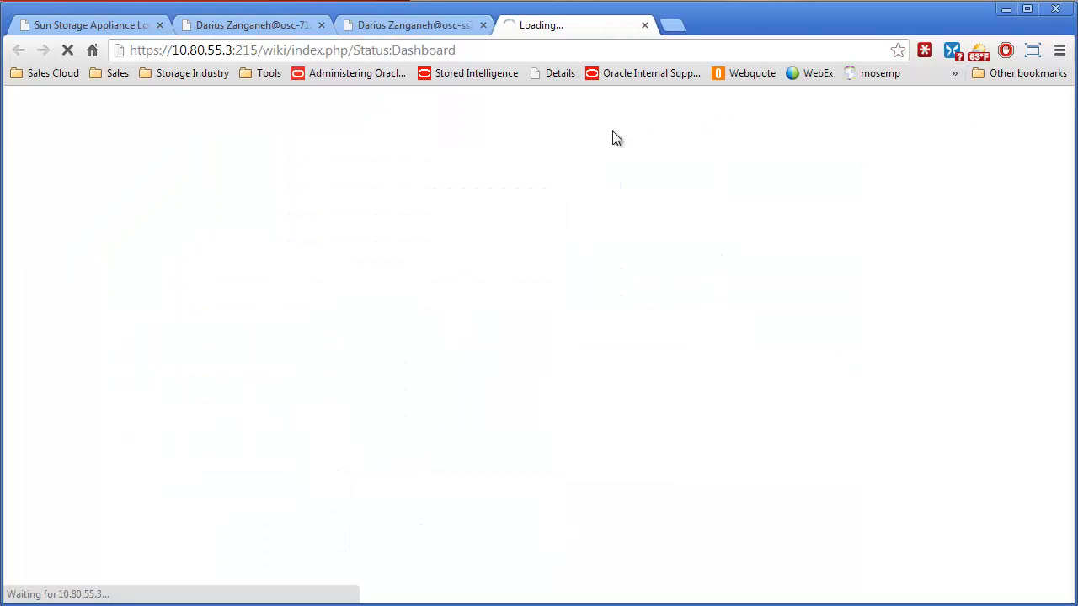
{"action": "left_click", "coordinate": [419, 24]}
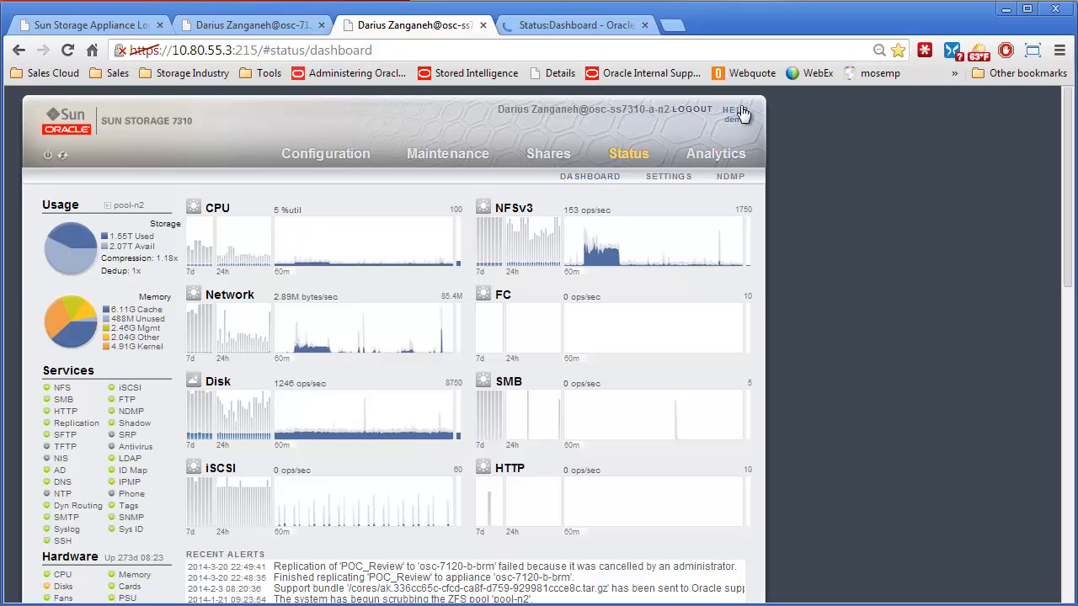
{"action": "left_click", "coordinate": [603, 28]}
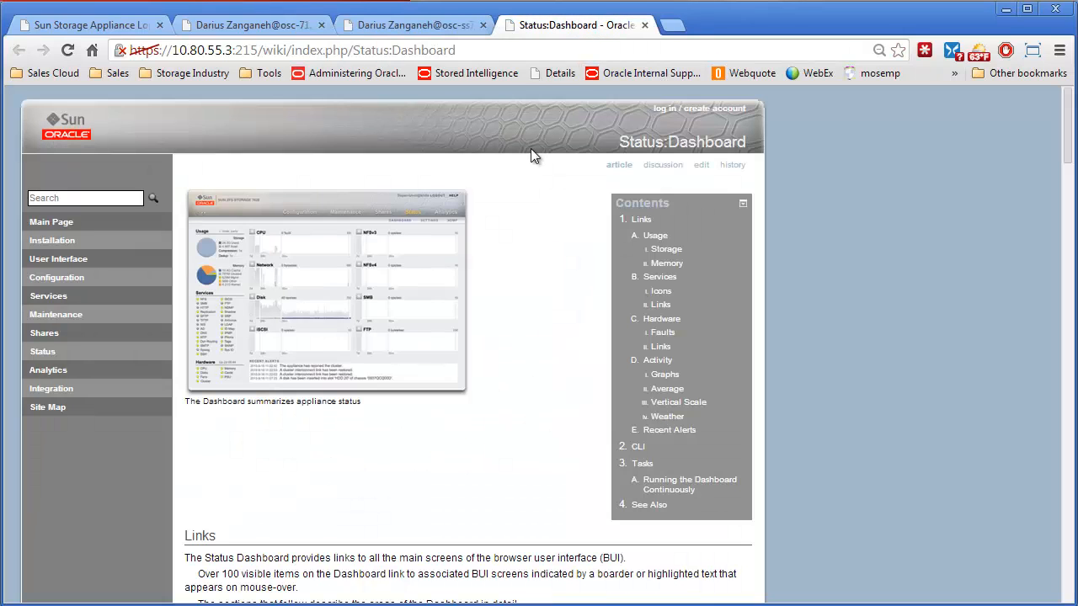
{"action": "left_click", "coordinate": [96, 200]}
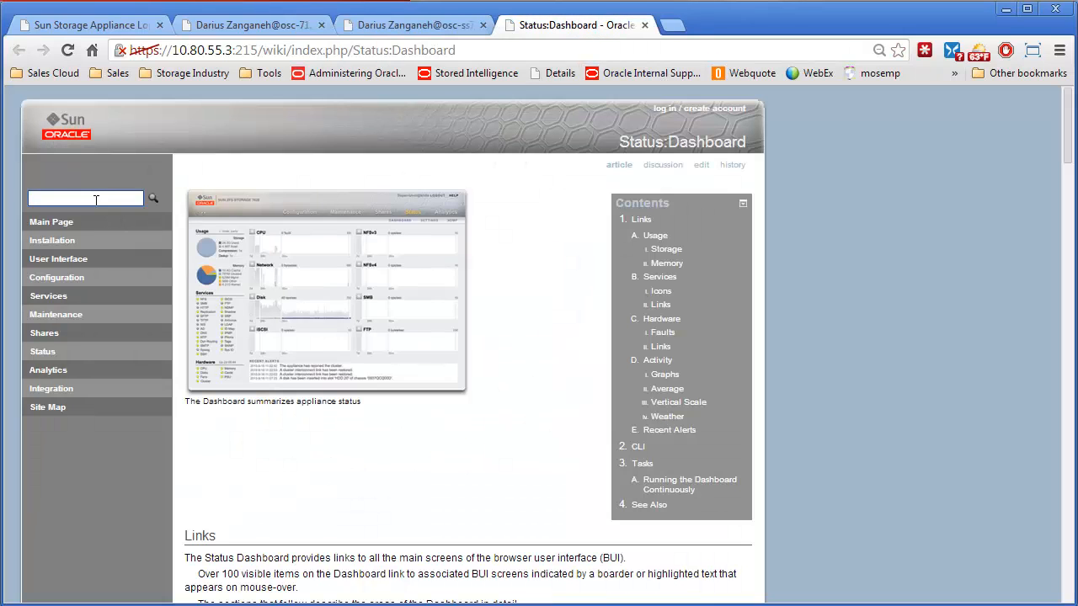
{"action": "type", "text": "replication"}
{"action": "key", "text": "Return"}
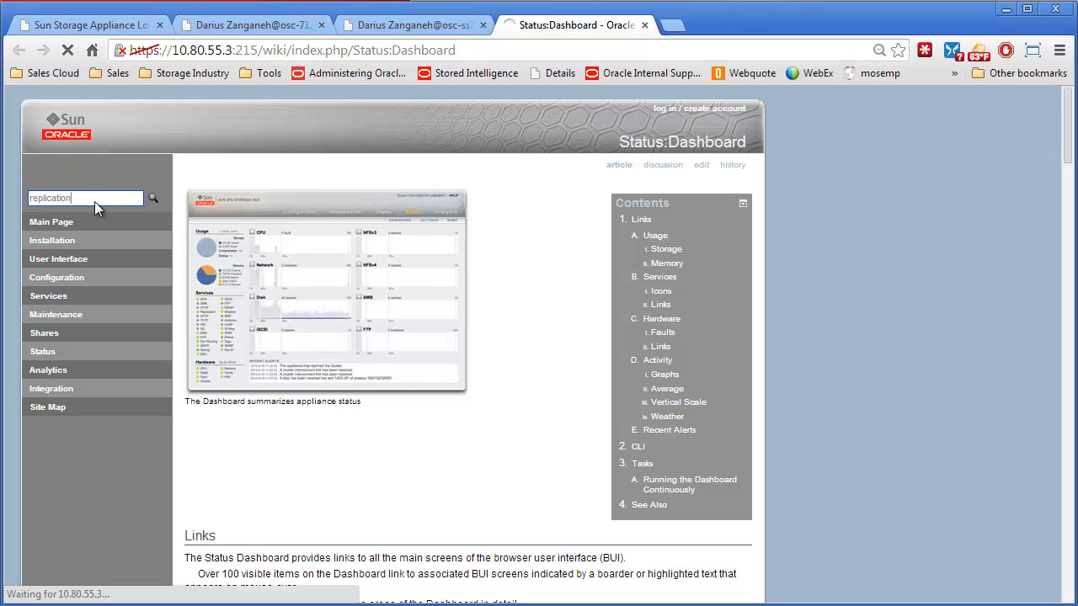
{"action": "left_click", "coordinate": [299, 316]}
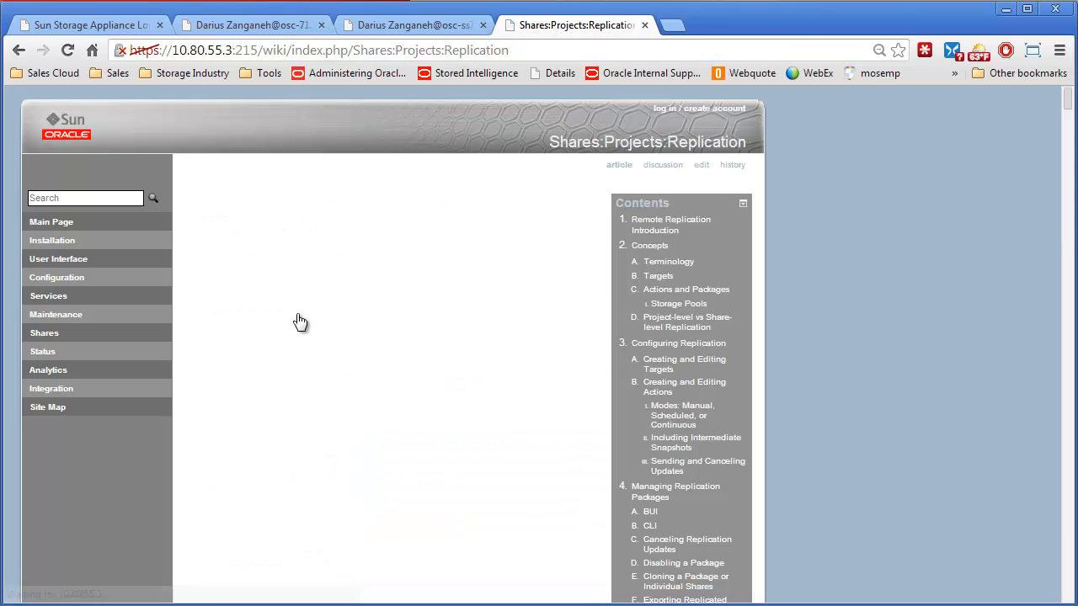
Step: Read through the help article's sections on remote replication concepts, targets, actions and packages, and close the help page
{"action": "scroll", "coordinate": [370, 303], "scroll_direction": "down", "scroll_amount": 6}
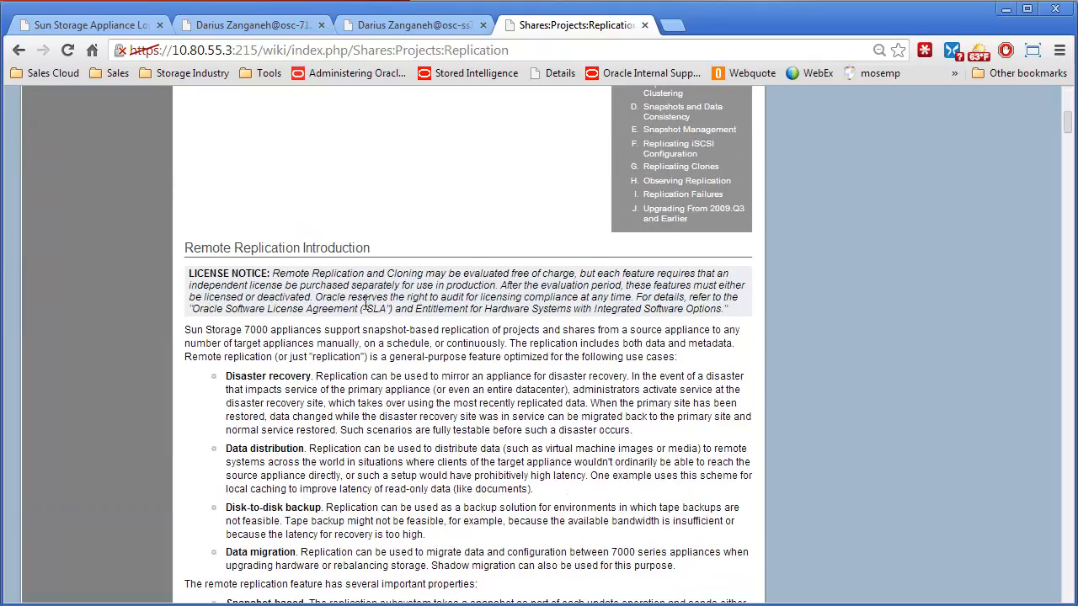
{"action": "scroll", "coordinate": [365, 303], "scroll_direction": "down", "scroll_amount": 2}
{"action": "scroll", "coordinate": [345, 305], "scroll_direction": "down", "scroll_amount": 7}
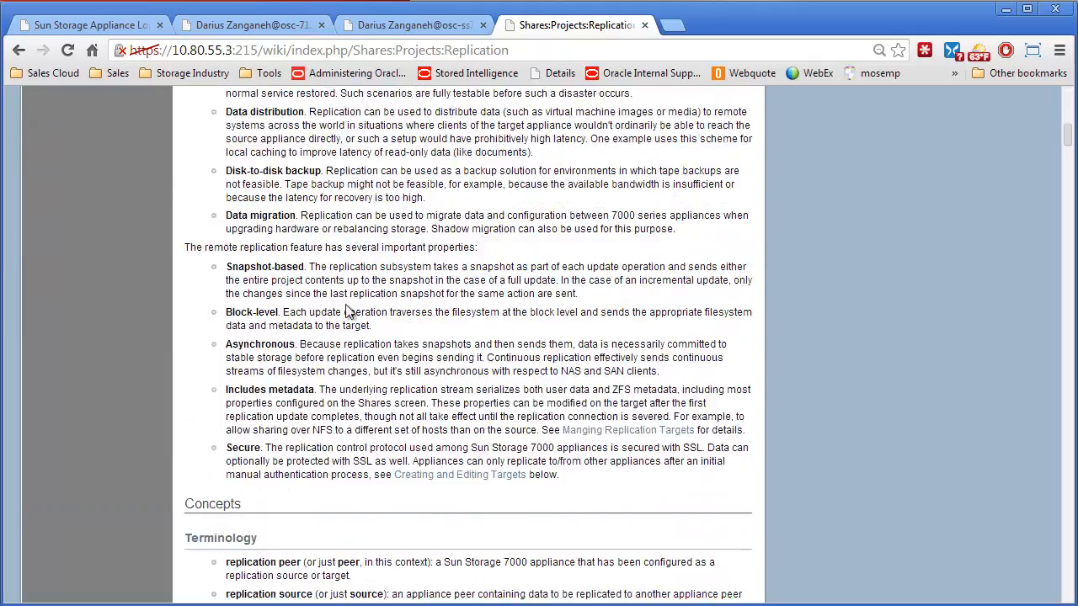
{"action": "scroll", "coordinate": [345, 305], "scroll_direction": "down", "scroll_amount": 15}
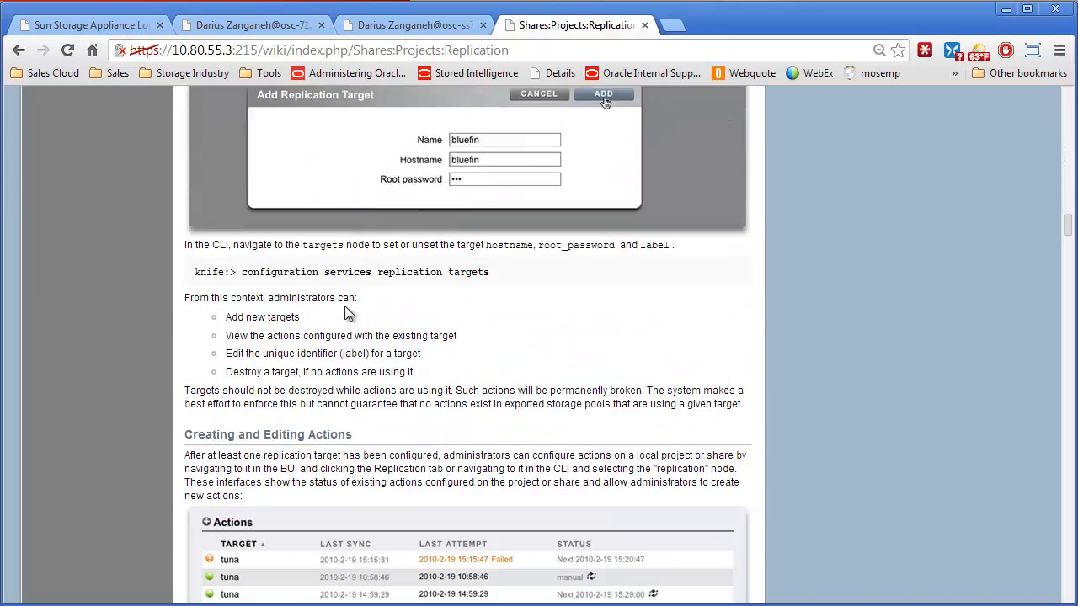
{"action": "scroll", "coordinate": [345, 307], "scroll_direction": "down", "scroll_amount": 15}
{"action": "scroll", "coordinate": [346, 307], "scroll_direction": "down", "scroll_amount": 15}
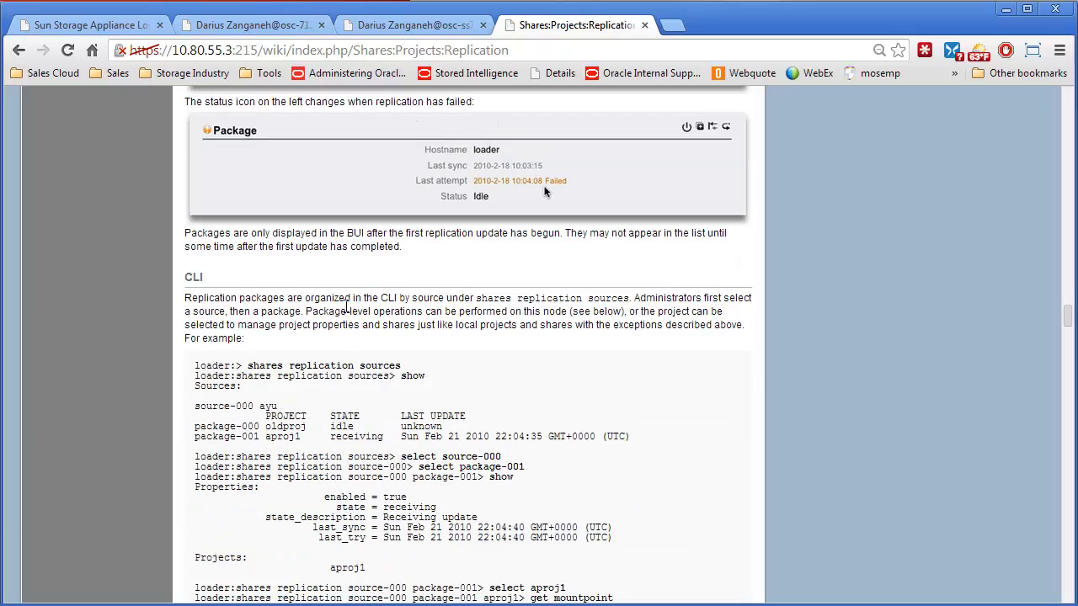
{"action": "scroll", "coordinate": [345, 307], "scroll_direction": "down", "scroll_amount": 10}
{"action": "scroll", "coordinate": [383, 307], "scroll_direction": "down", "scroll_amount": 5}
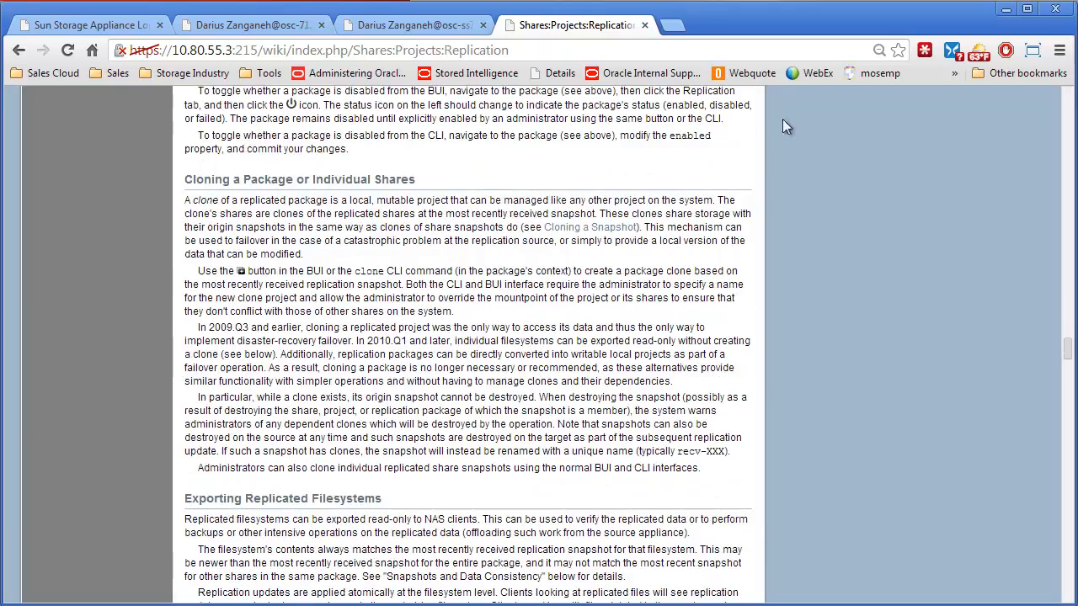
{"action": "left_click", "coordinate": [645, 25]}
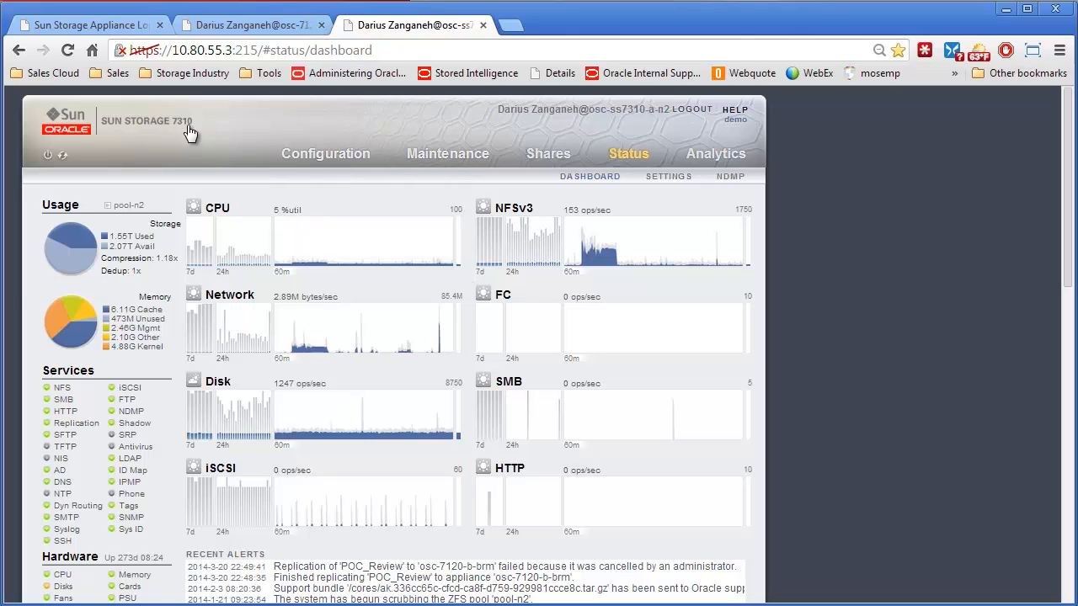
Step: View the 7120 appliance's dashboard, and open the Remote Replication service configuration on the 7310 appliance
{"action": "left_click", "coordinate": [250, 31]}
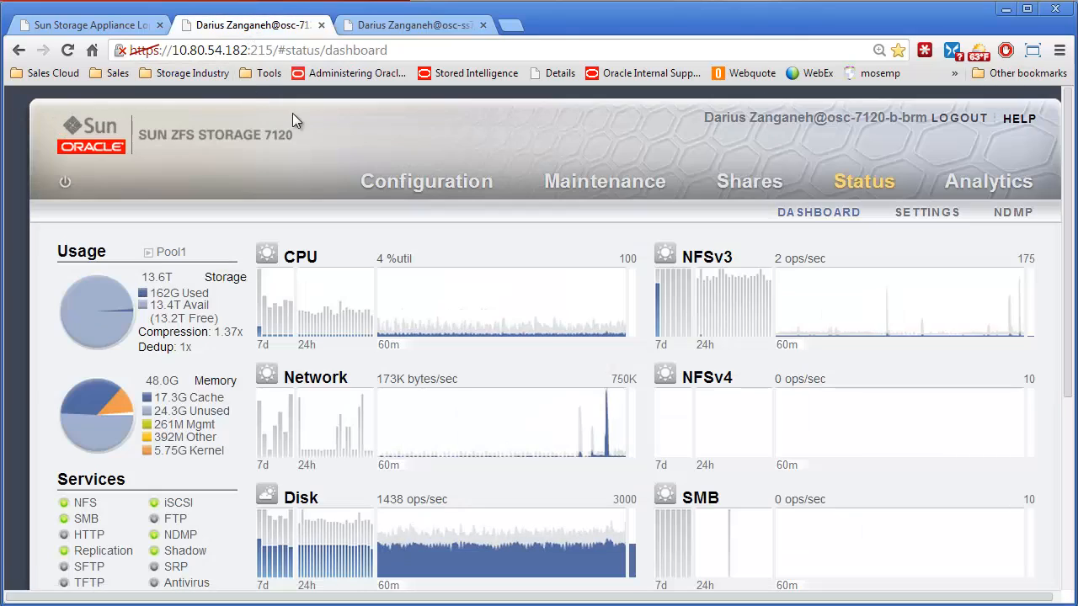
{"action": "left_click", "coordinate": [448, 25]}
{"action": "left_click", "coordinate": [329, 166]}
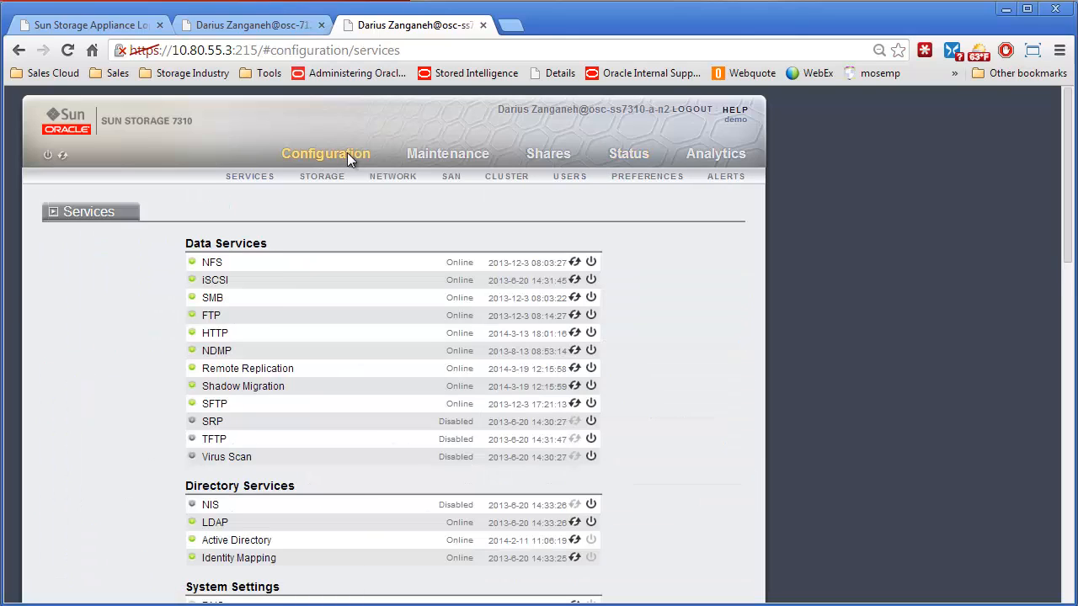
{"action": "left_click", "coordinate": [221, 368]}
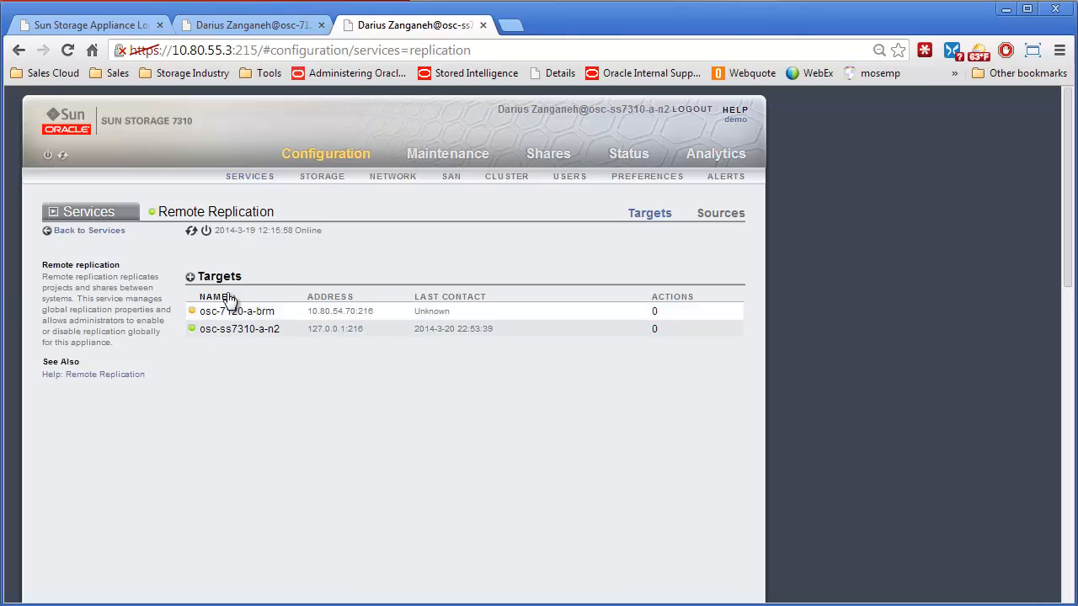
Step: Add a replication target named 7120B with hostname 10.80.54.182, entering the target appliance's root password
{"action": "left_click", "coordinate": [191, 278]}
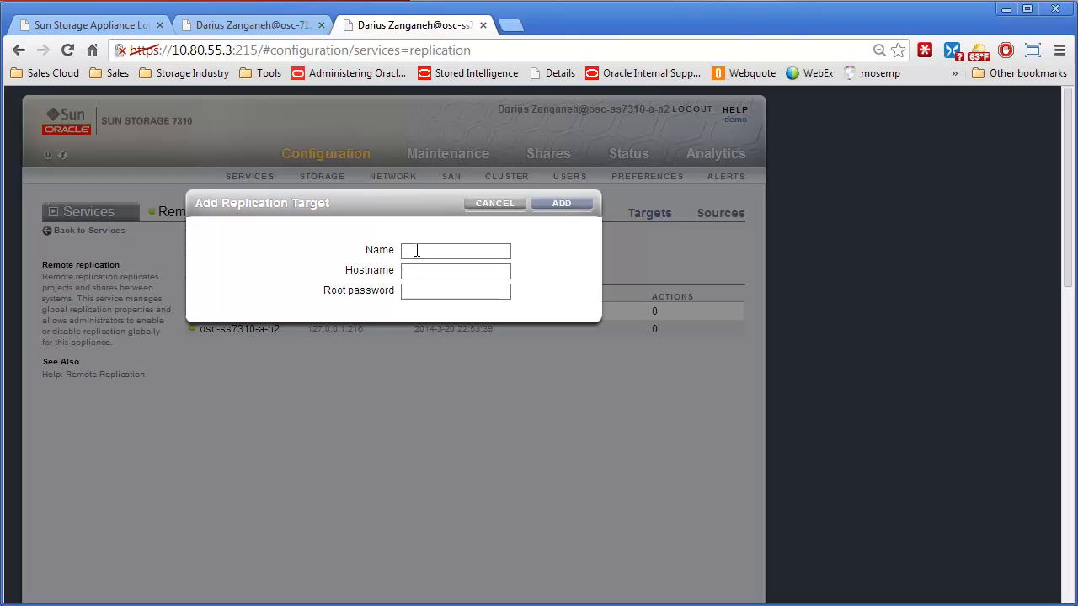
{"action": "left_click", "coordinate": [422, 249]}
{"action": "type", "text": "7120B"}
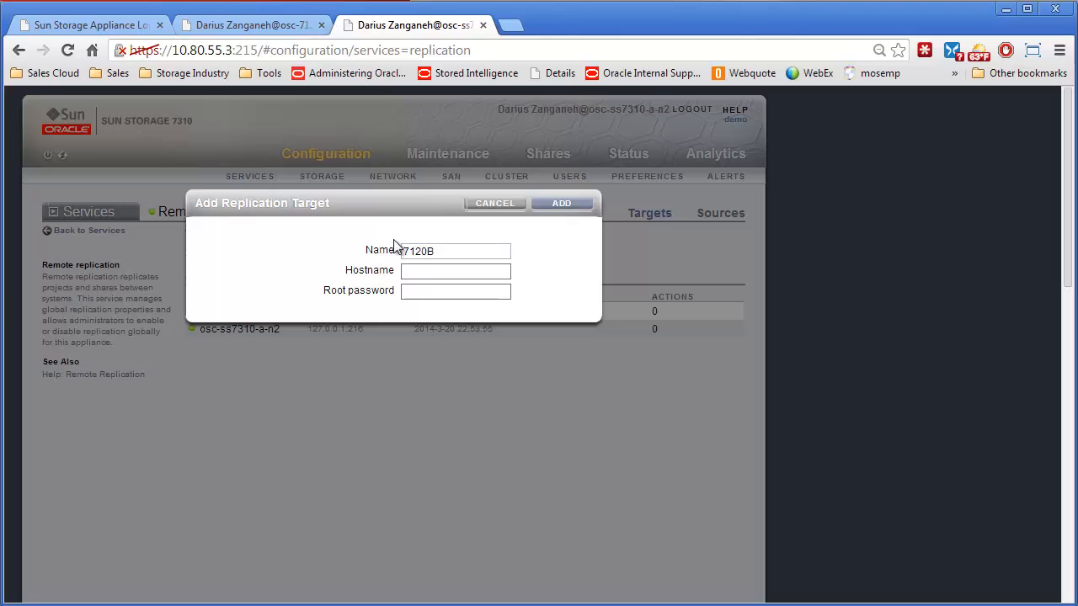
{"action": "left_click", "coordinate": [424, 275]}
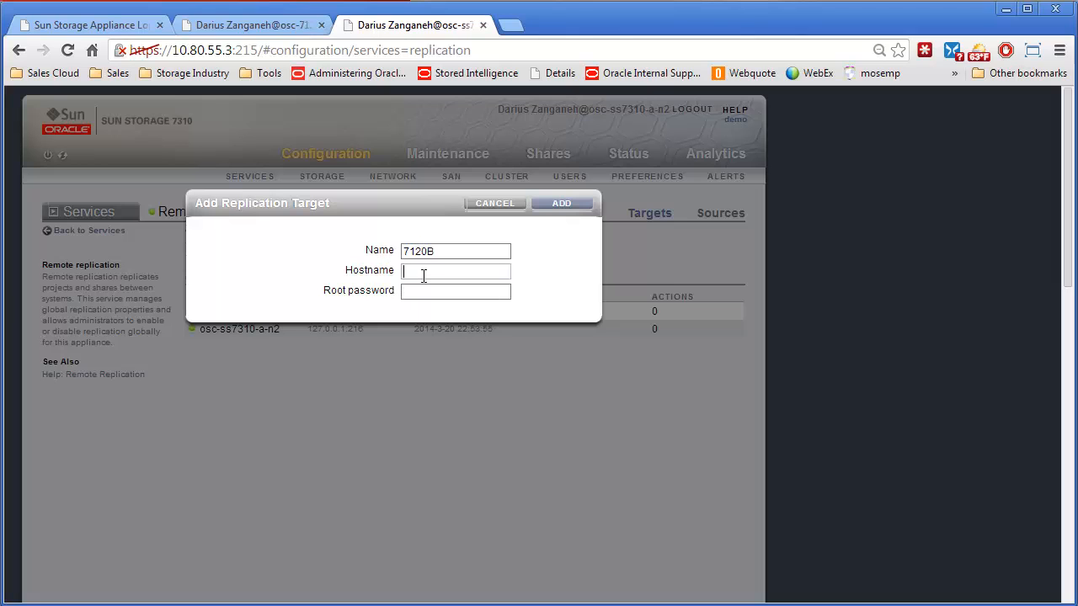
{"action": "left_click", "coordinate": [295, 24]}
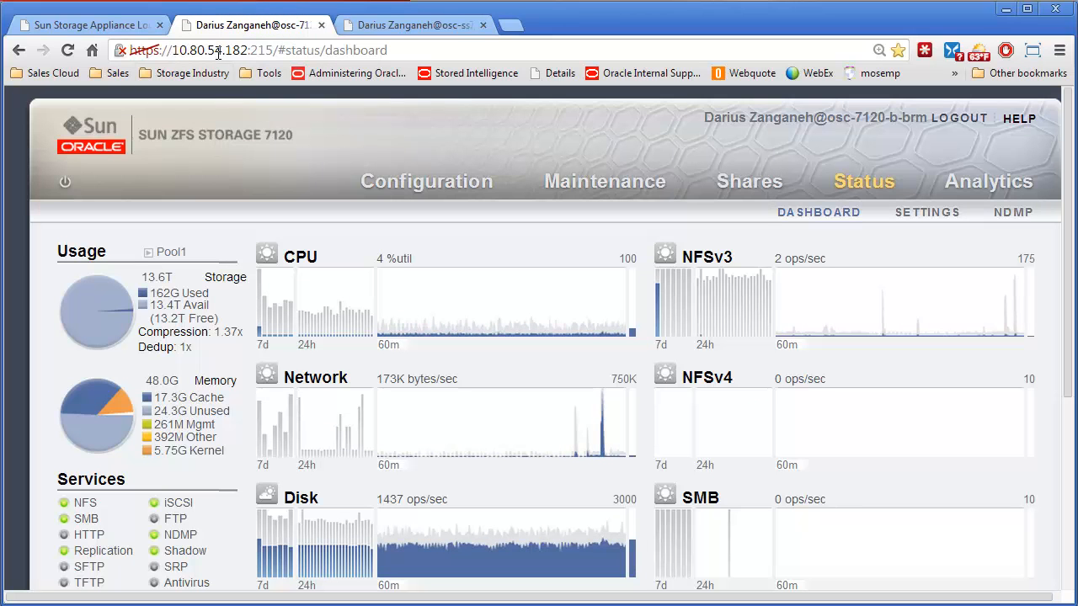
{"action": "left_click", "coordinate": [437, 25]}
{"action": "type", "text": "10.80.54.182"}
{"action": "key", "text": "Tab"}
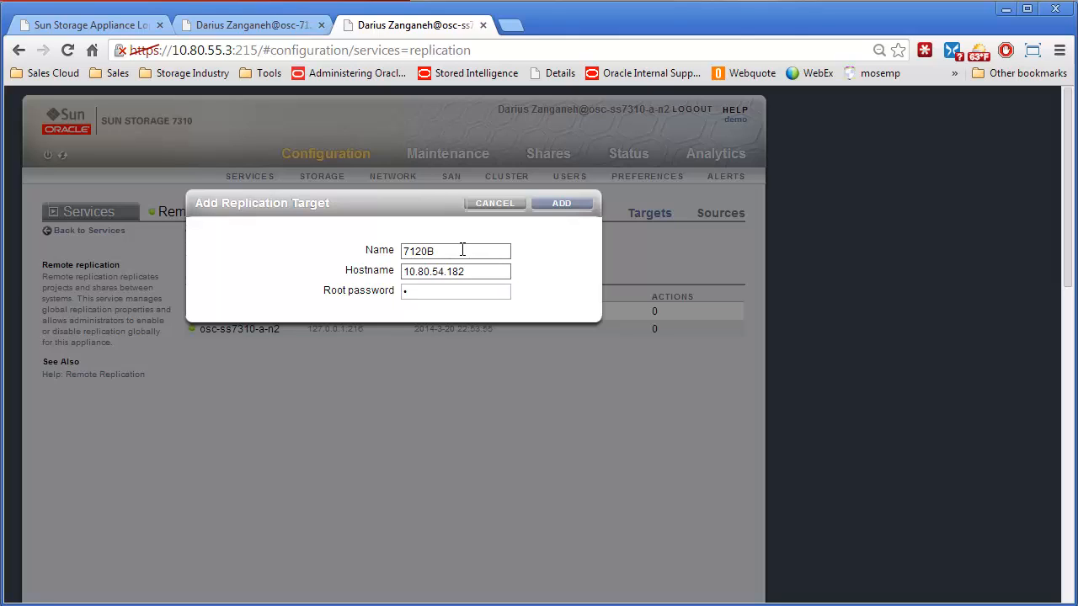
{"action": "type", "text": "•••••••"}
{"action": "left_click", "coordinate": [543, 203]}
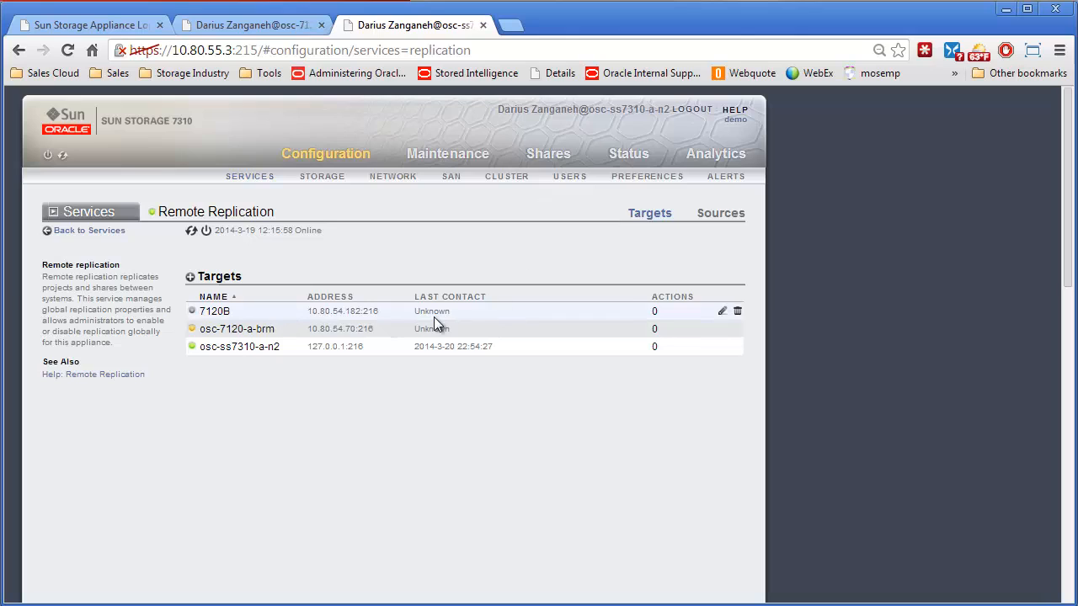
Step: Open the replication settings of the POC_Review project
{"action": "left_click", "coordinate": [548, 155]}
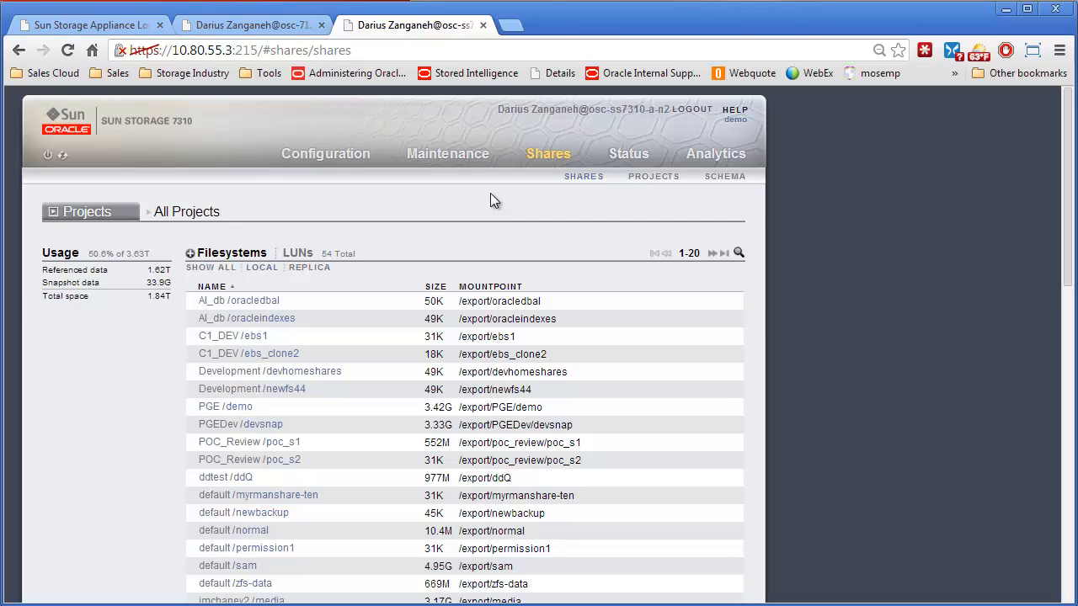
{"action": "left_click", "coordinate": [638, 176]}
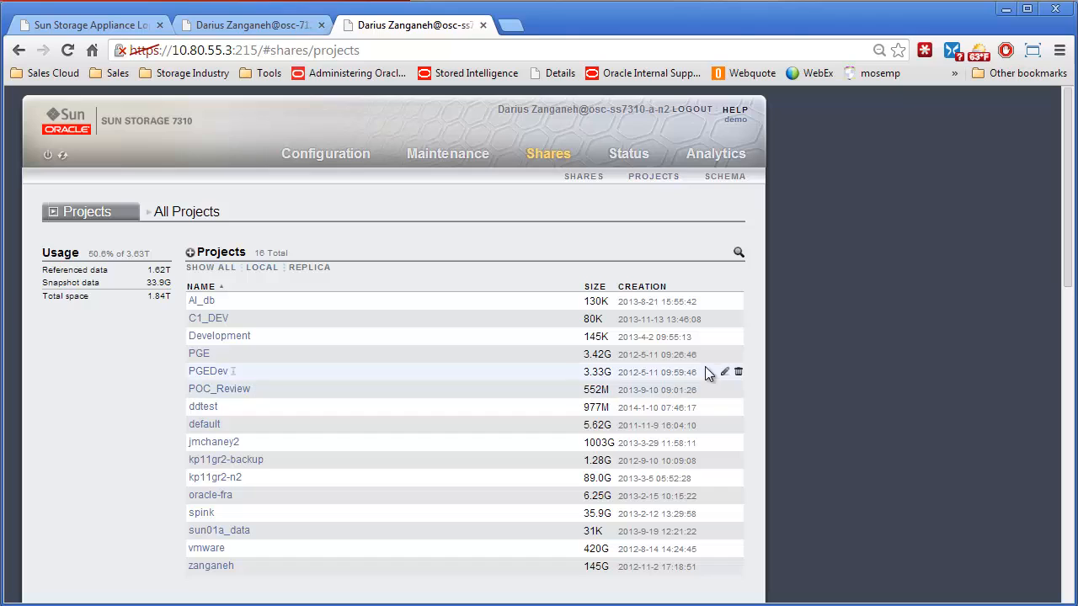
{"action": "left_click", "coordinate": [724, 391]}
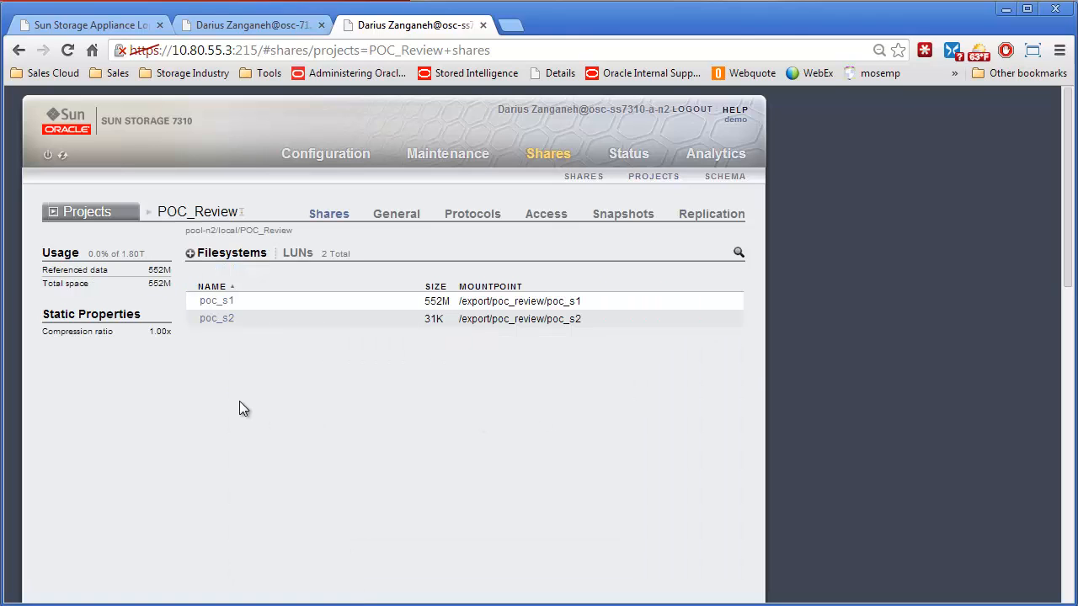
{"action": "left_click", "coordinate": [689, 216]}
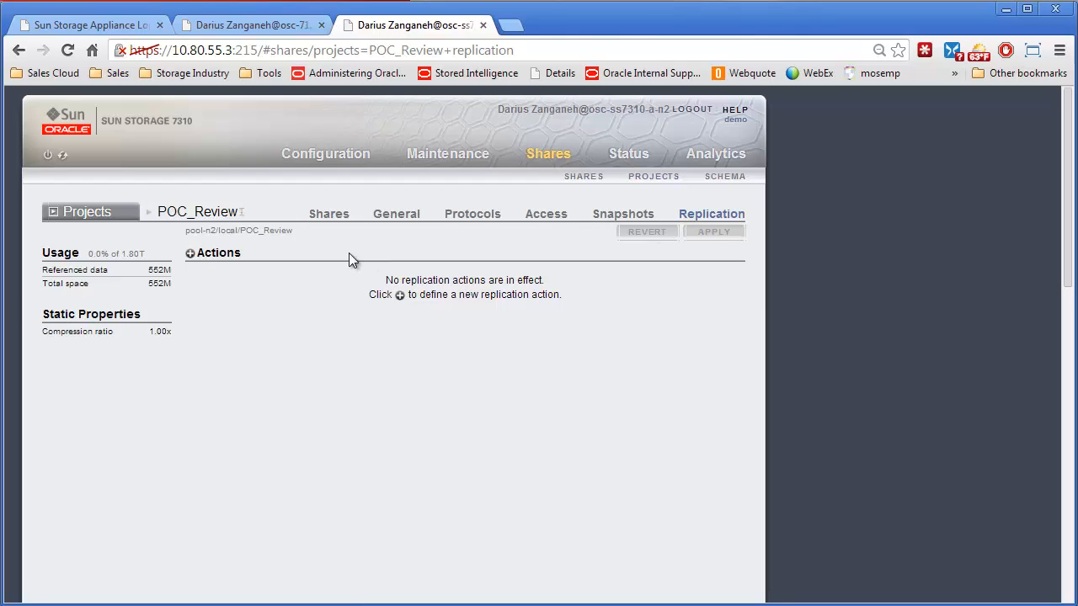
Step: Add a replication action for POC_Review to target 7120B and Pool1, with SSL disabled and updates sent continuously
{"action": "left_click", "coordinate": [191, 254]}
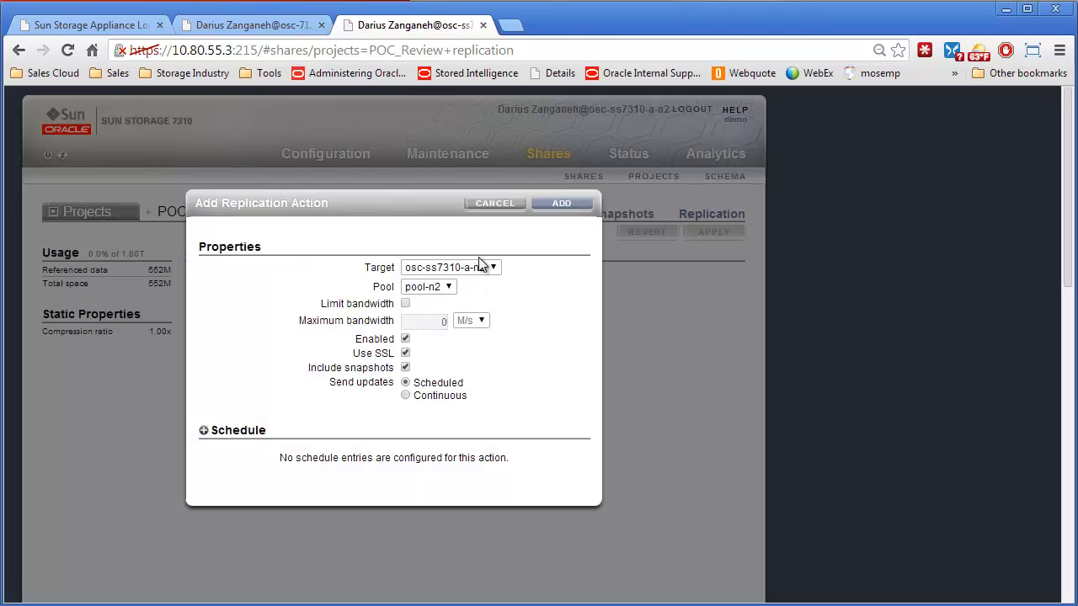
{"action": "left_click", "coordinate": [479, 267]}
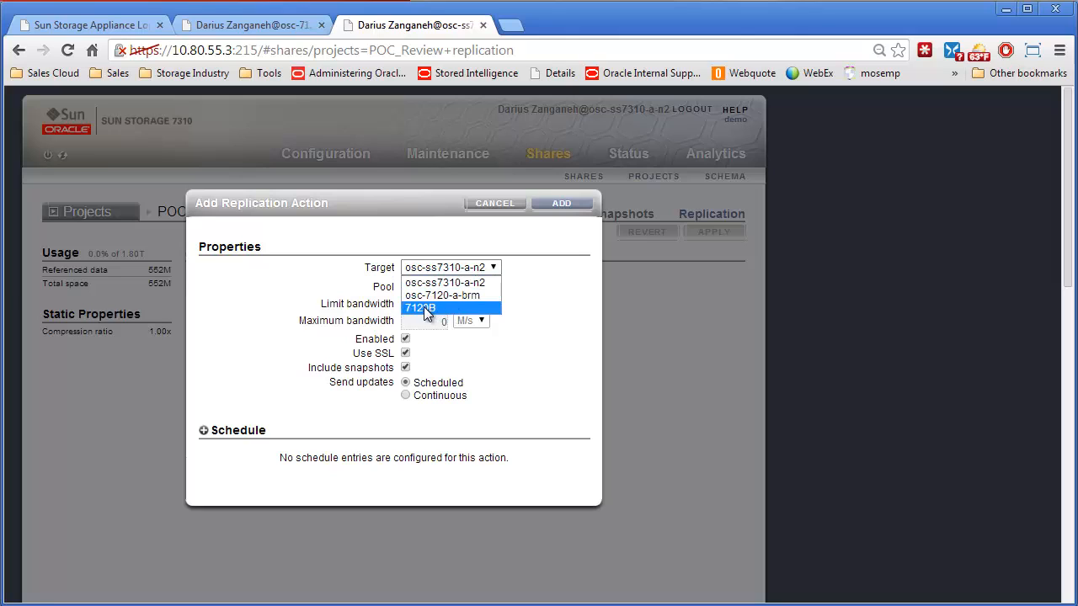
{"action": "left_click", "coordinate": [424, 307]}
{"action": "left_click", "coordinate": [441, 288]}
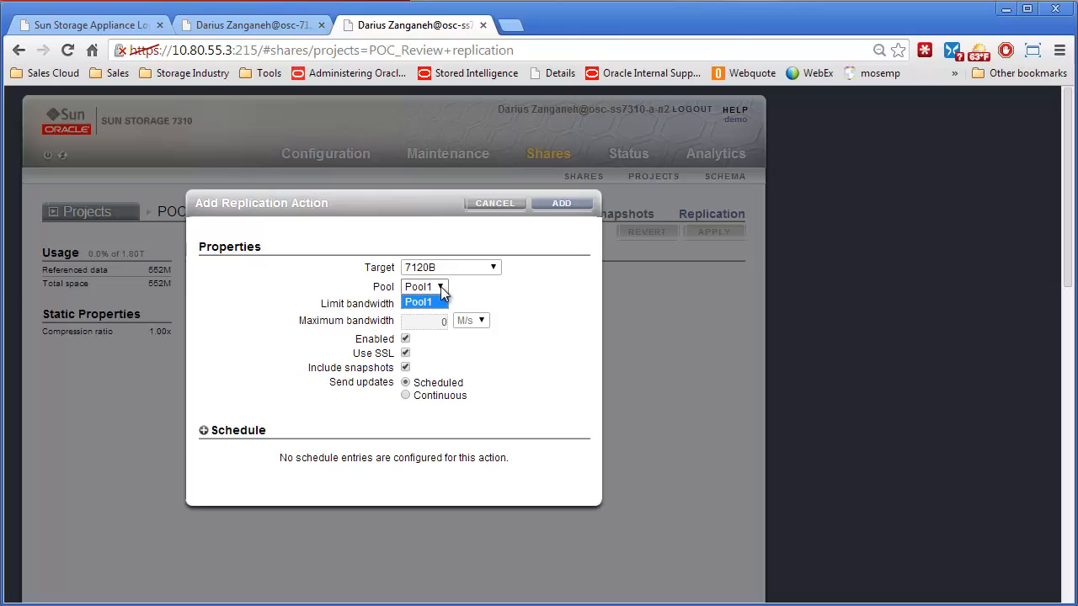
{"action": "left_click", "coordinate": [441, 288]}
{"action": "left_click", "coordinate": [405, 353]}
{"action": "left_click_drag", "start_coordinate": [435, 202], "coordinate": [440, 256]}
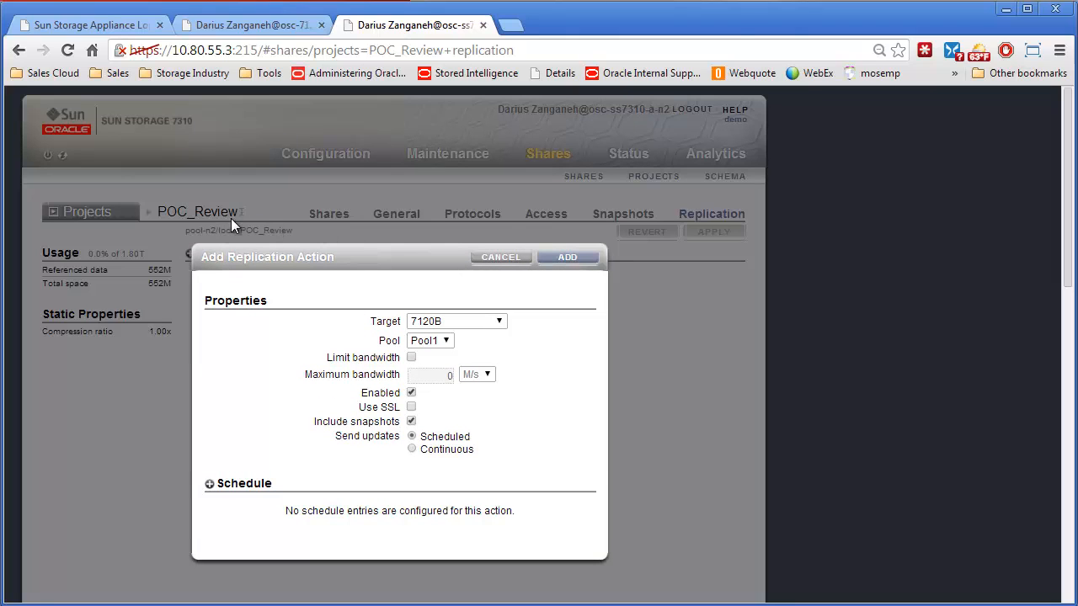
{"action": "left_click", "coordinate": [412, 449]}
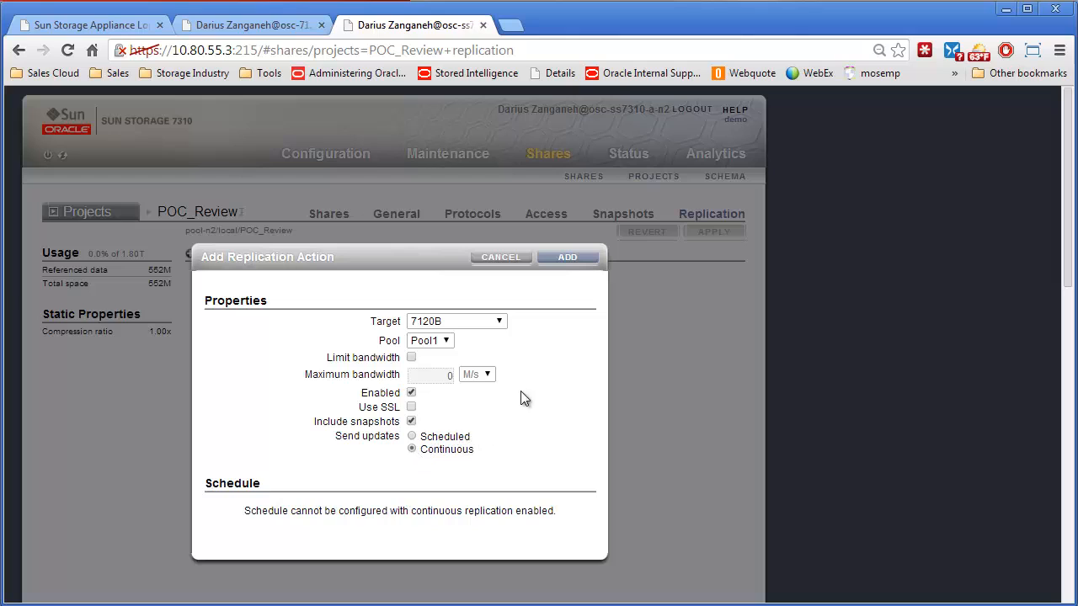
{"action": "left_click", "coordinate": [568, 258]}
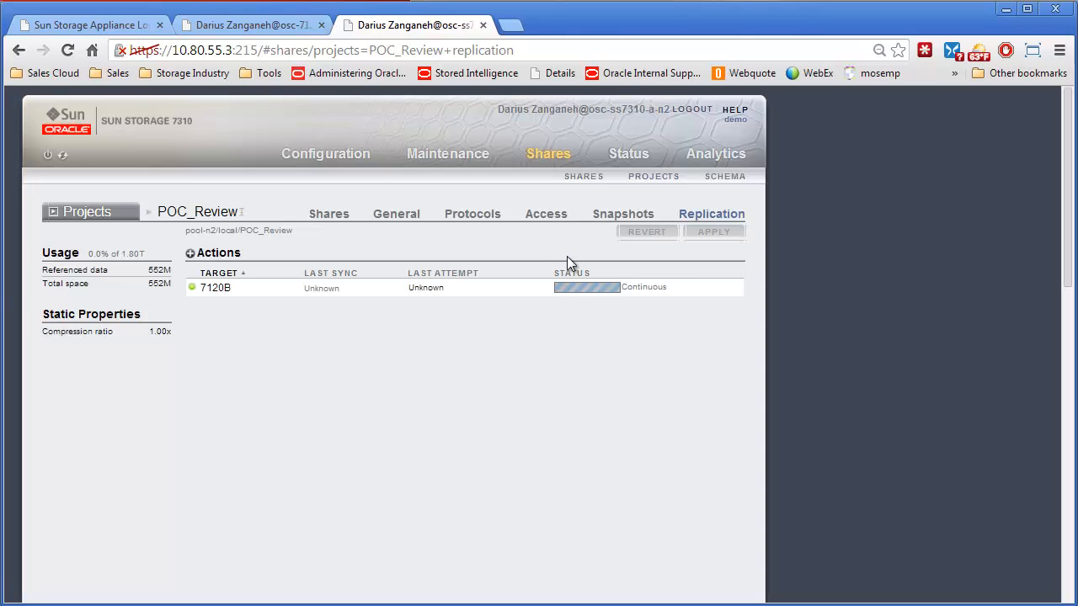
Step: Check the POC_Review project's snapshots and replication action status, and dismiss the replication notification
{"action": "mouse_move", "coordinate": [531, 287]}
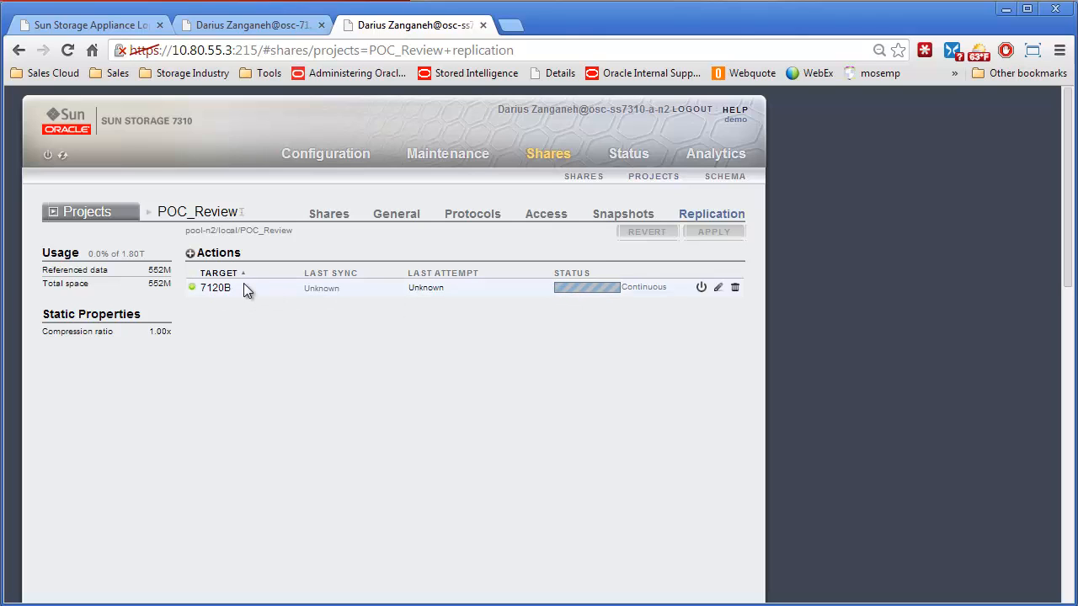
{"action": "left_click", "coordinate": [622, 216]}
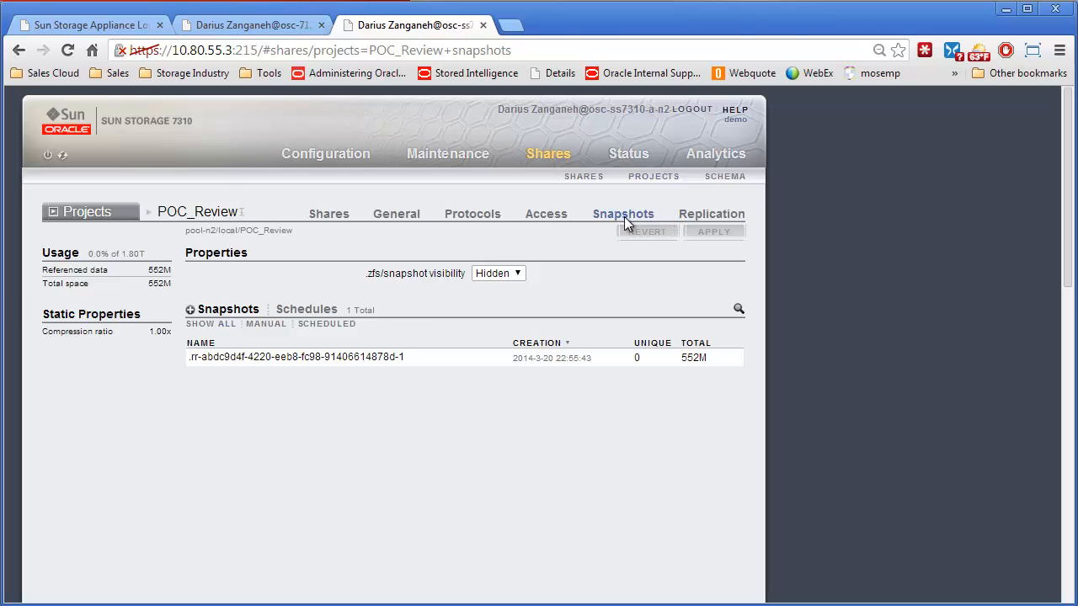
{"action": "left_click", "coordinate": [701, 215]}
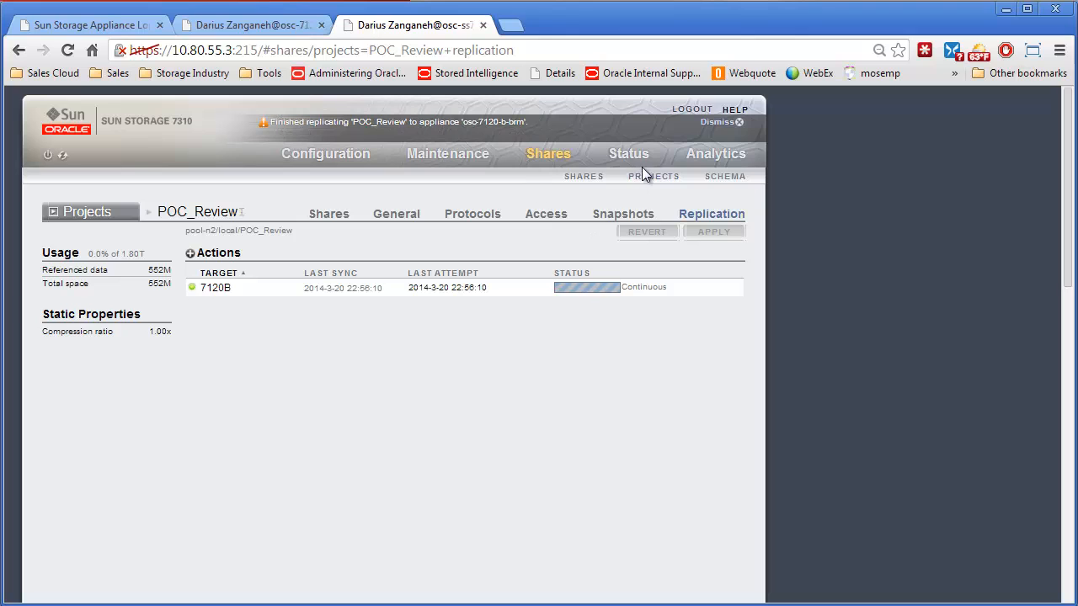
{"action": "left_click", "coordinate": [737, 125]}
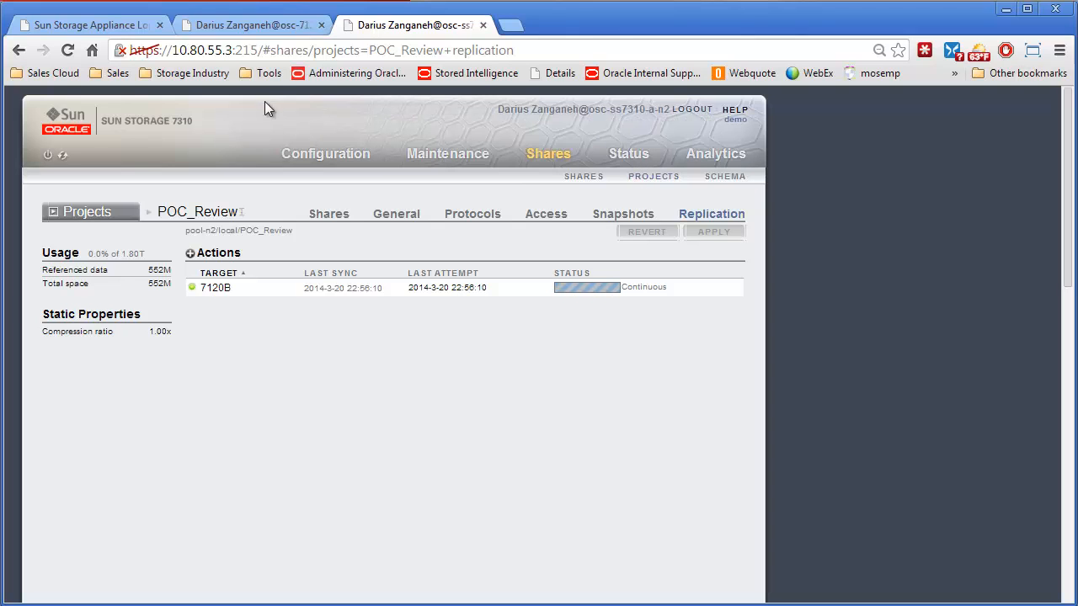
Step: Switch to the Sun ZFS Storage 7120 appliance and open the replica project POC_Review from osc-ss7310-a-n2
{"action": "left_click", "coordinate": [295, 28]}
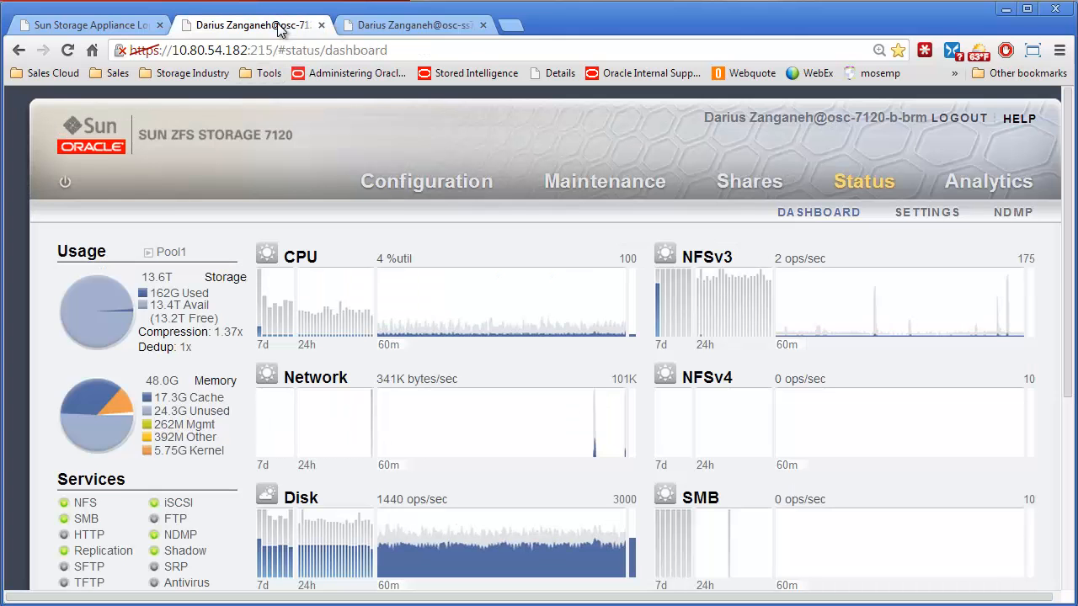
{"action": "scroll", "coordinate": [593, 201], "scroll_direction": "down", "scroll_amount": 1}
{"action": "scroll", "coordinate": [594, 201], "scroll_direction": "down", "scroll_amount": 2}
{"action": "scroll", "coordinate": [602, 202], "scroll_direction": "up", "scroll_amount": 3}
{"action": "key", "text": "ctrl+minus"}
{"action": "key", "text": "ctrl+minus"}
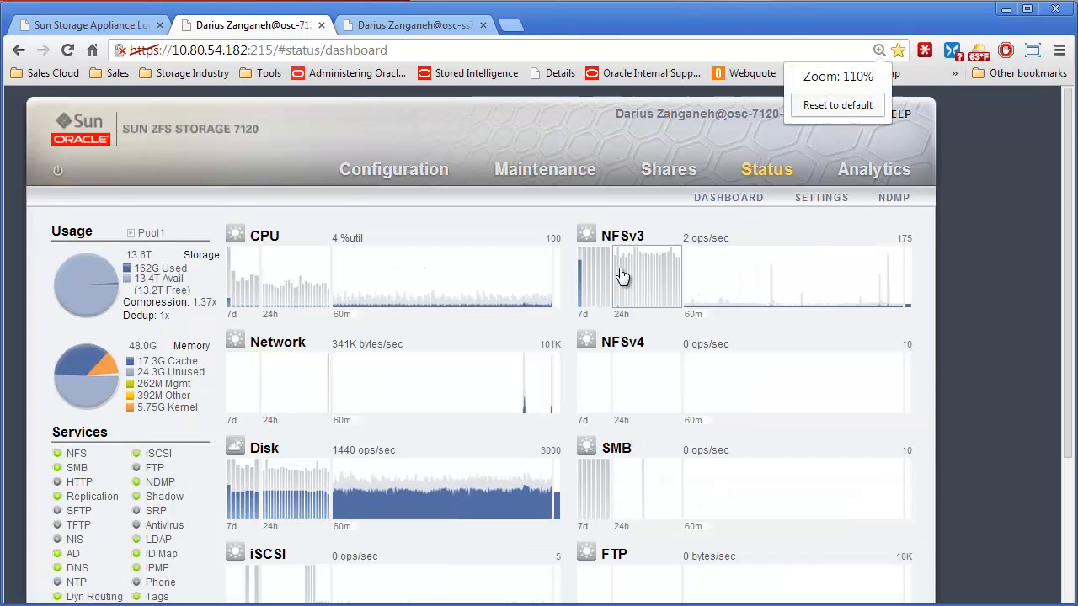
{"action": "left_click", "coordinate": [605, 162]}
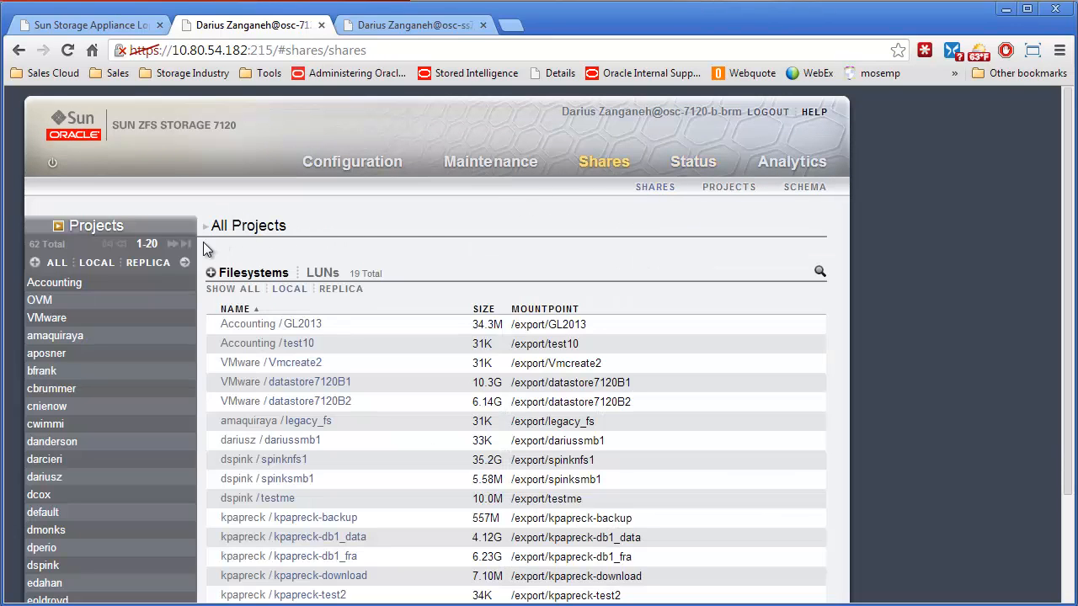
{"action": "left_click", "coordinate": [95, 235]}
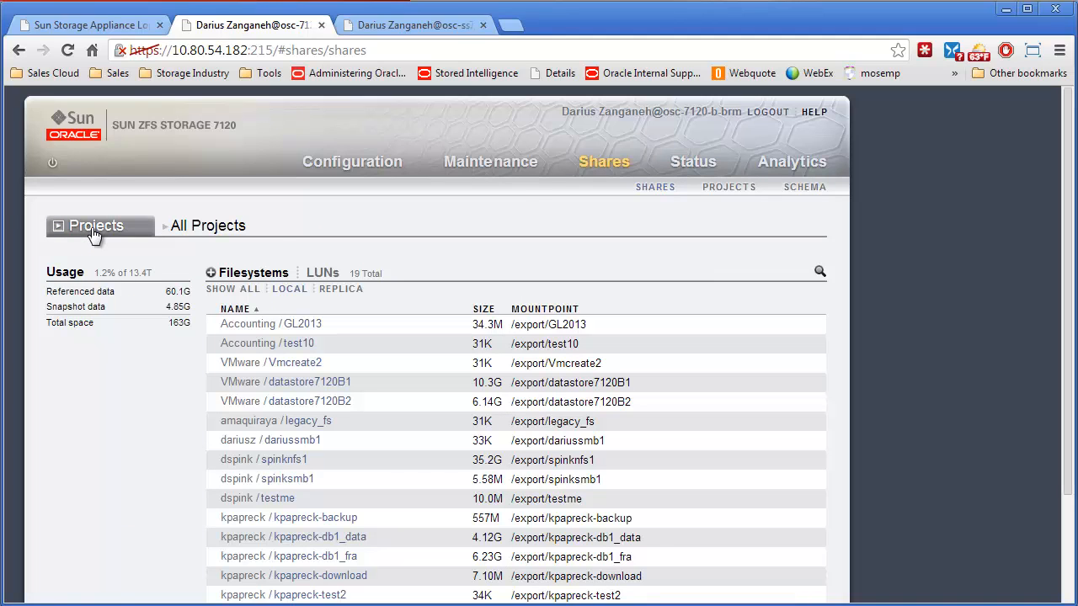
{"action": "left_click", "coordinate": [94, 235]}
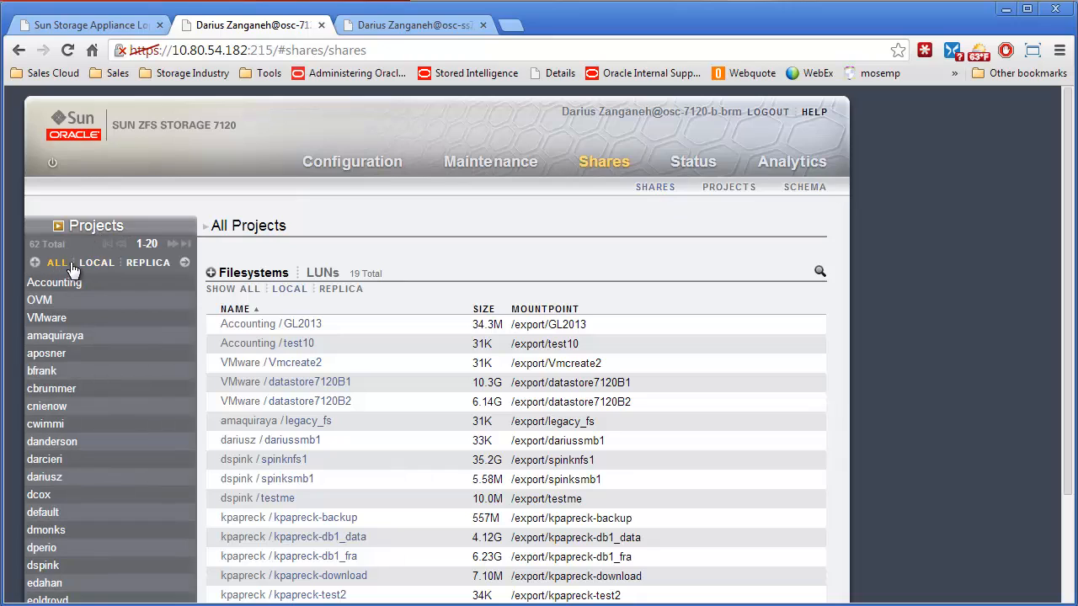
{"action": "left_click", "coordinate": [134, 262]}
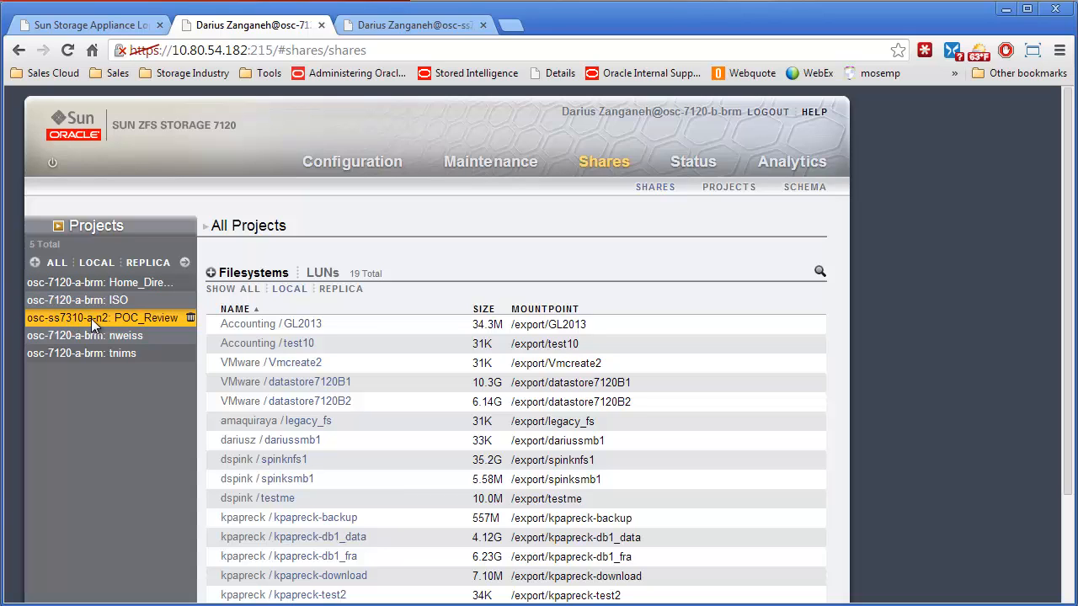
{"action": "left_click", "coordinate": [152, 318]}
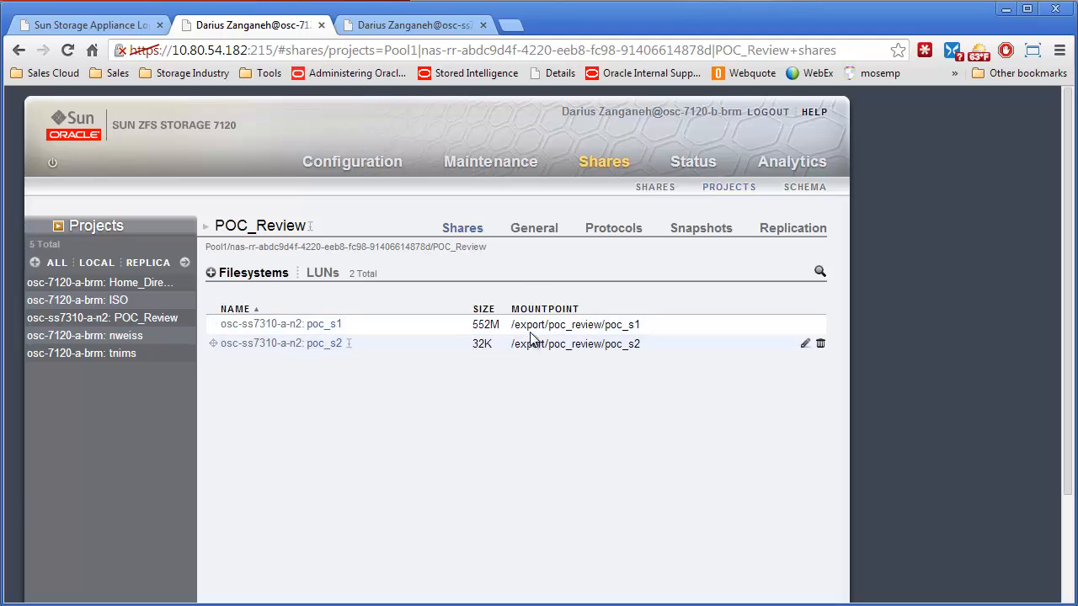
Step: Examine the replication snapshots of the POC_Review replica project
{"action": "left_click", "coordinate": [689, 227]}
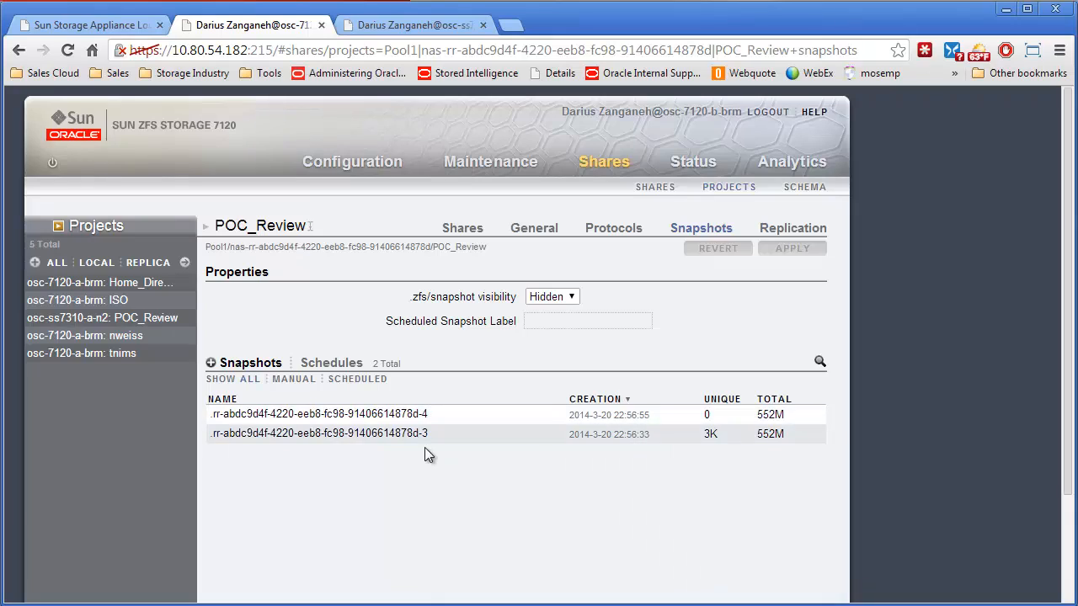
{"action": "left_click_drag", "start_coordinate": [432, 433], "coordinate": [427, 407]}
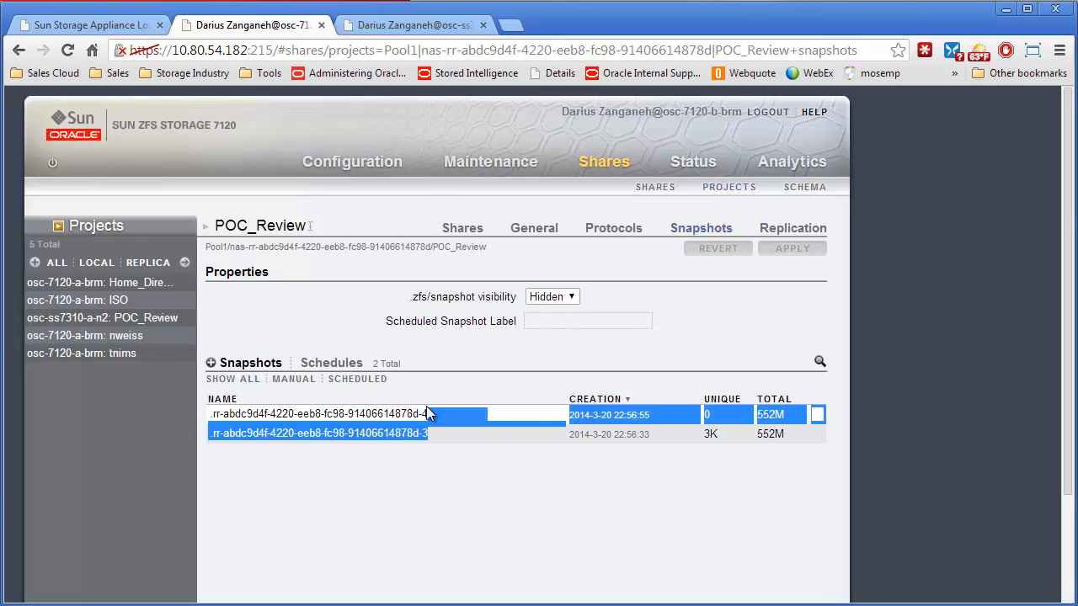
{"action": "left_click", "coordinate": [430, 433]}
{"action": "left_click", "coordinate": [433, 452]}
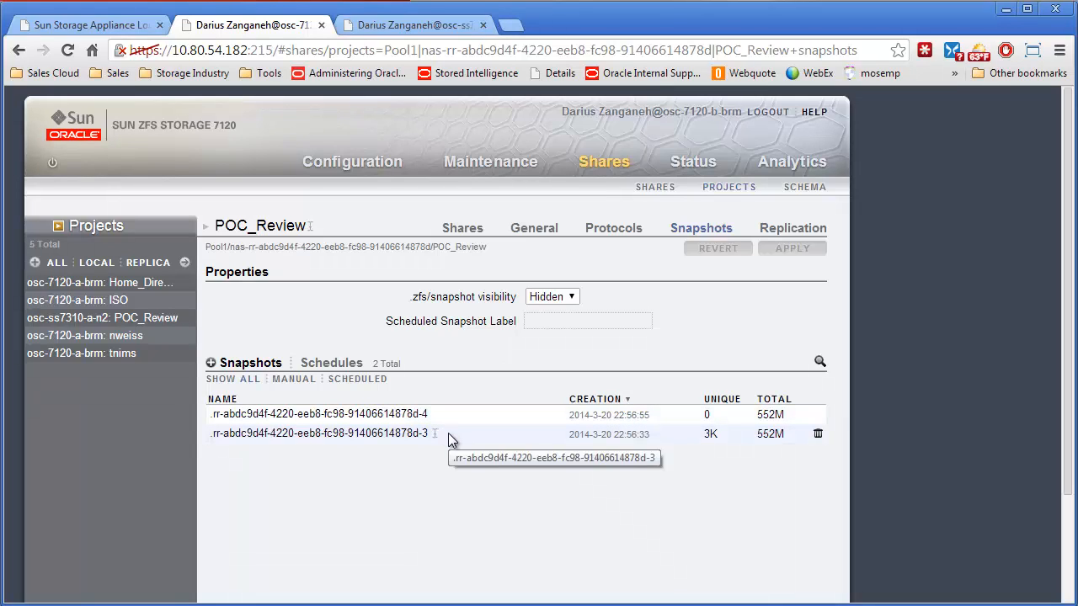
Step: Review the POC_Review replica's general settings, including its space usage and inherited properties
{"action": "left_click", "coordinate": [474, 233]}
{"action": "left_click", "coordinate": [534, 234]}
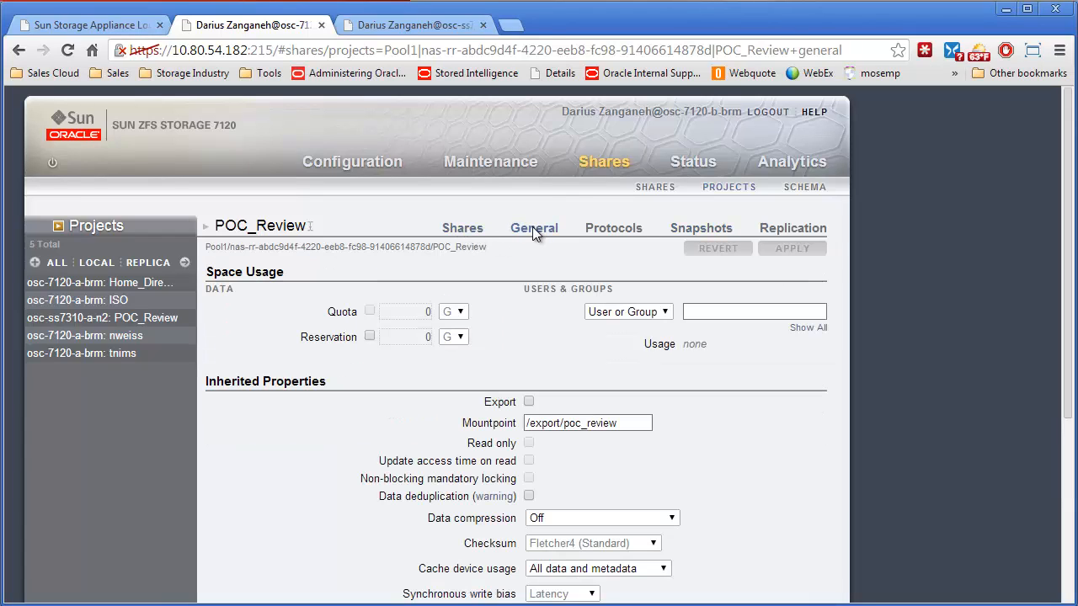
{"action": "scroll", "coordinate": [506, 275], "scroll_direction": "down", "scroll_amount": 2}
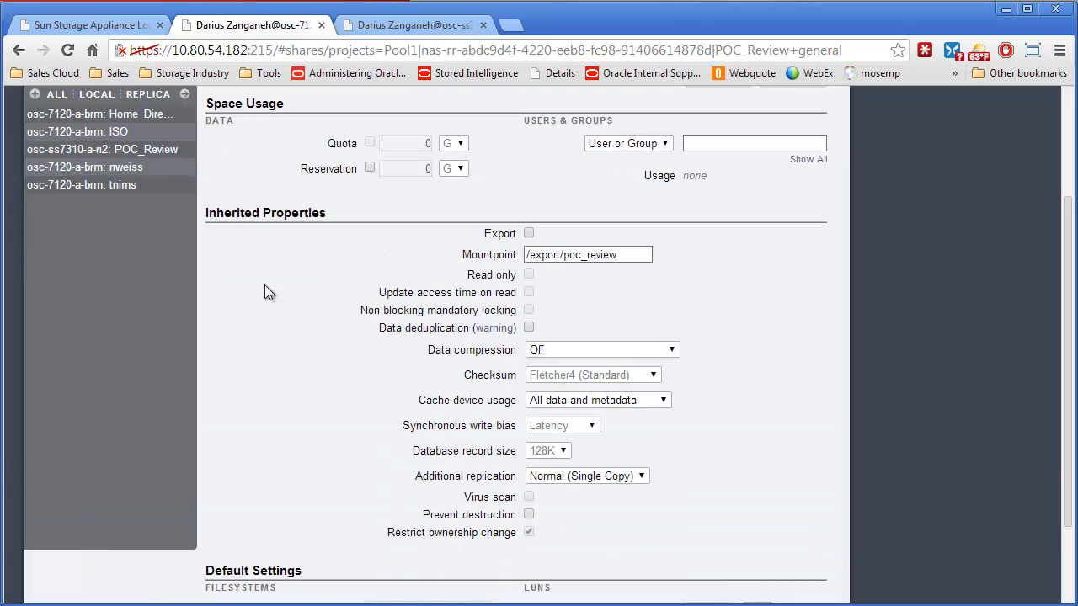
{"action": "scroll", "coordinate": [250, 205], "scroll_direction": "up", "scroll_amount": 2}
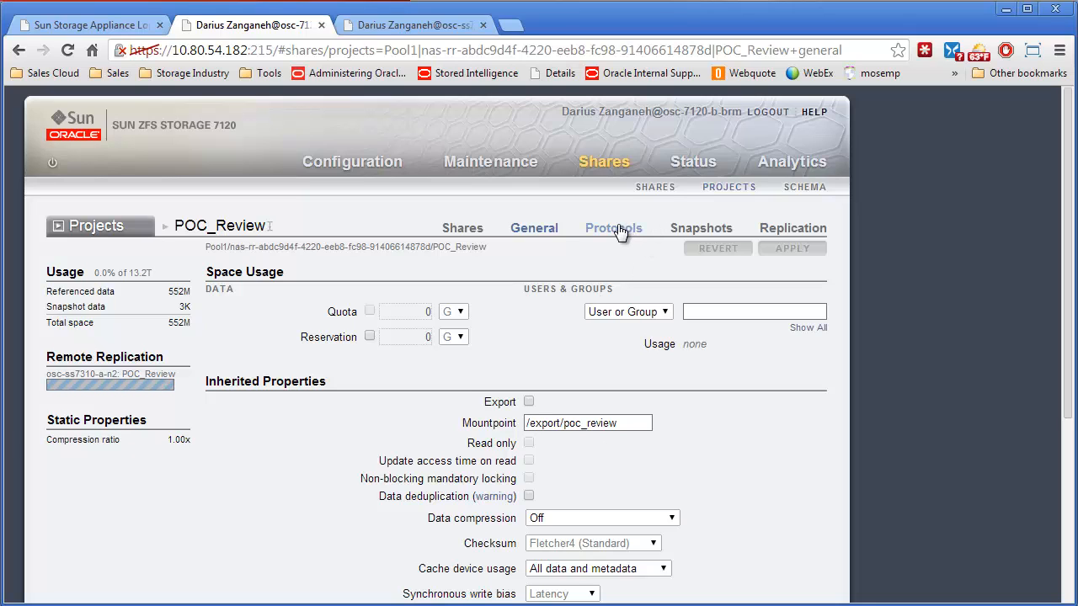
Step: Check the POC_Review replica's replication package status and available actions, and return to the Sun Storage 7310 appliance
{"action": "left_click", "coordinate": [780, 229]}
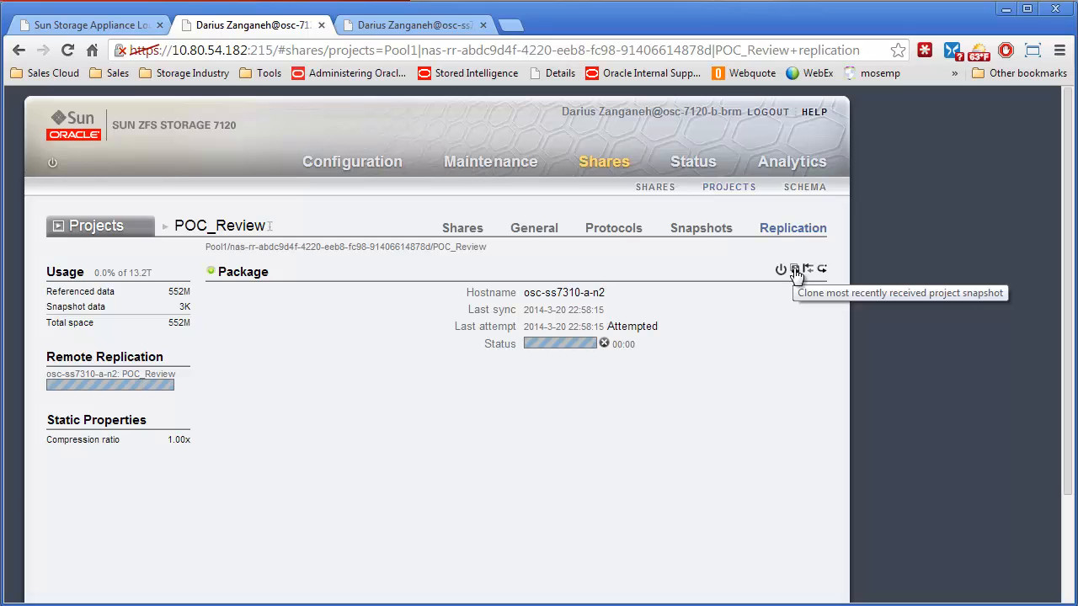
{"action": "left_click", "coordinate": [395, 28]}
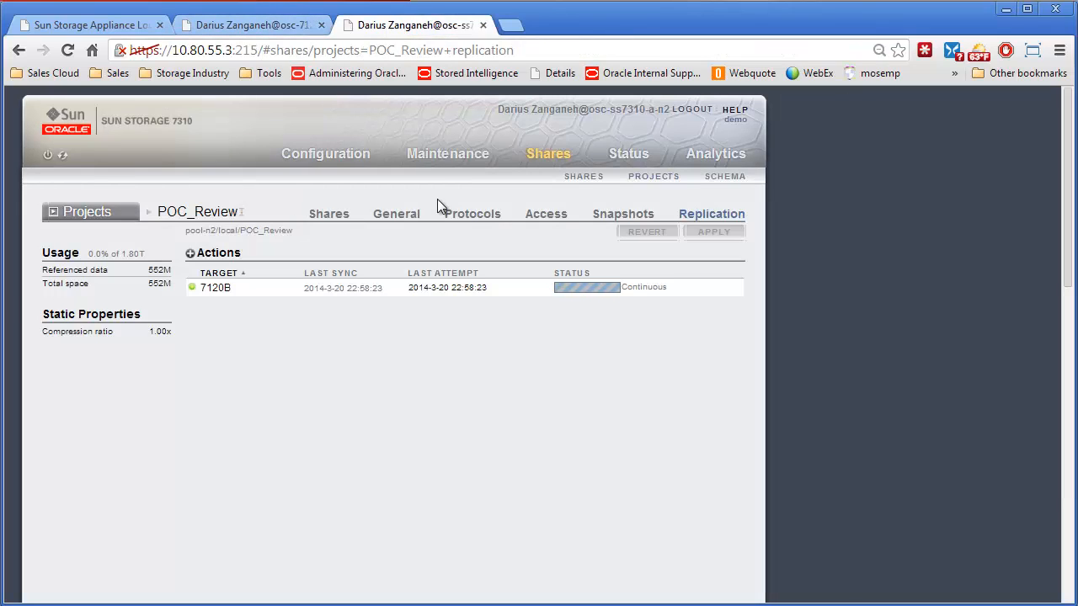